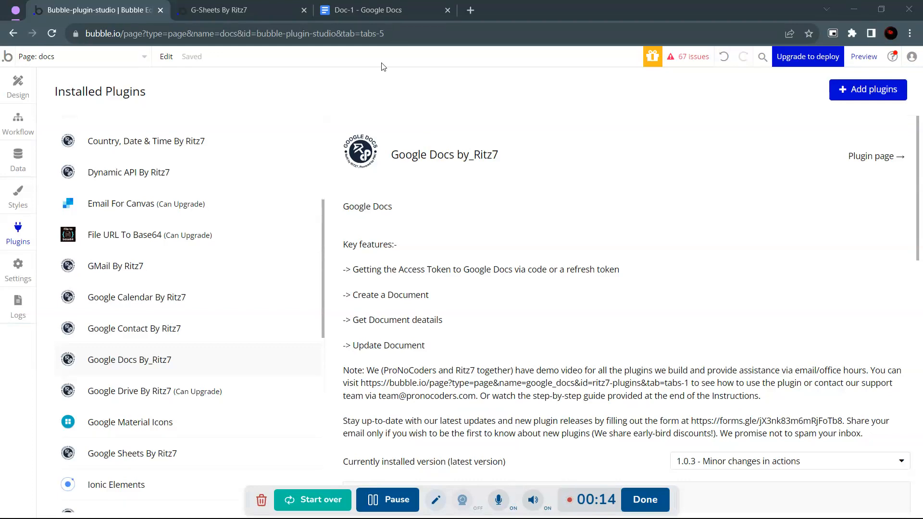
Switch to the 'G-Sheets By Ritz7' tab to show the app's docs test page.
{"action": "left_click", "coordinate": [259, 4]}
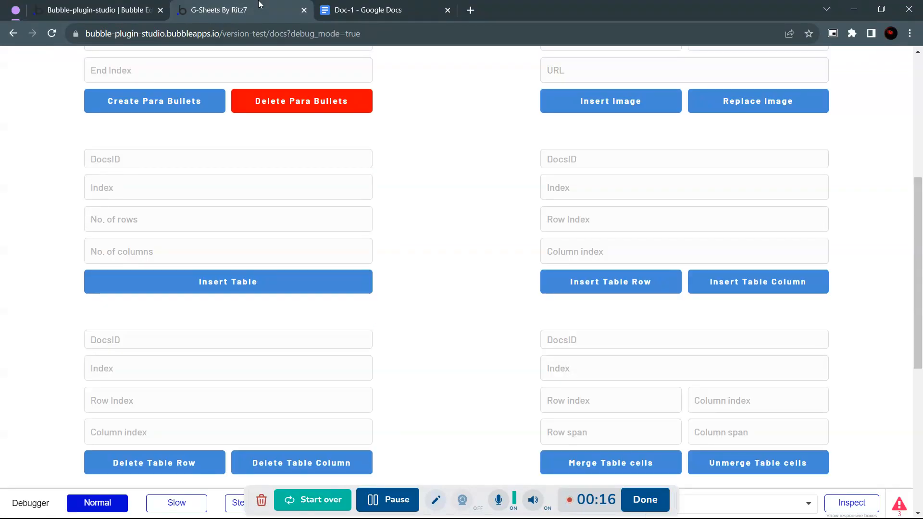
Paste Doc-1's document ID from clipboard history into the Insert Table form's DocsID field.
{"action": "left_click", "coordinate": [98, 156]}
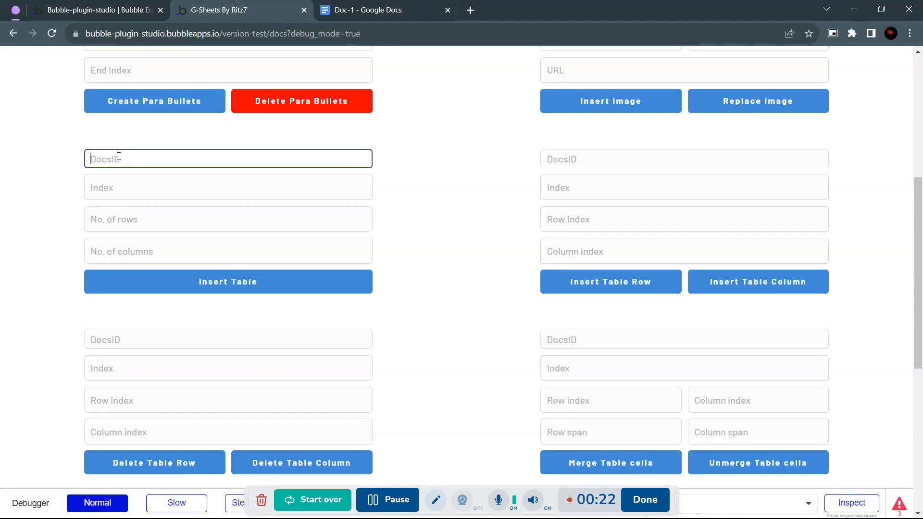
{"action": "key", "text": "ctrl+v"}
{"action": "key", "text": "ctrl+z"}
{"action": "left_click", "coordinate": [404, 6]}
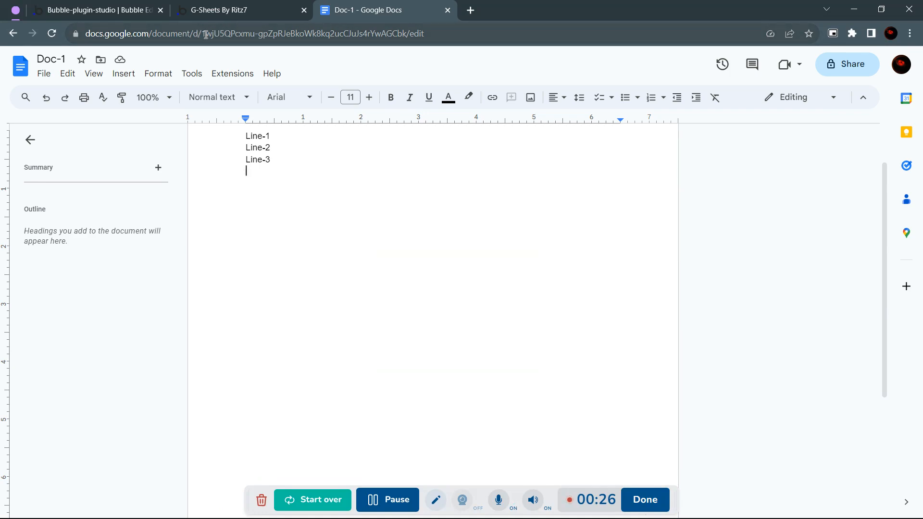
{"action": "left_click", "coordinate": [241, 7]}
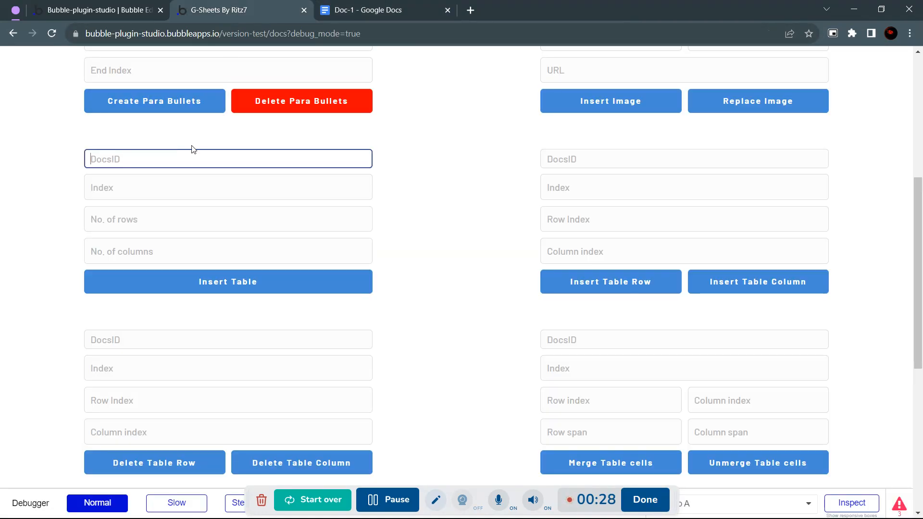
{"action": "key", "text": "super+v"}
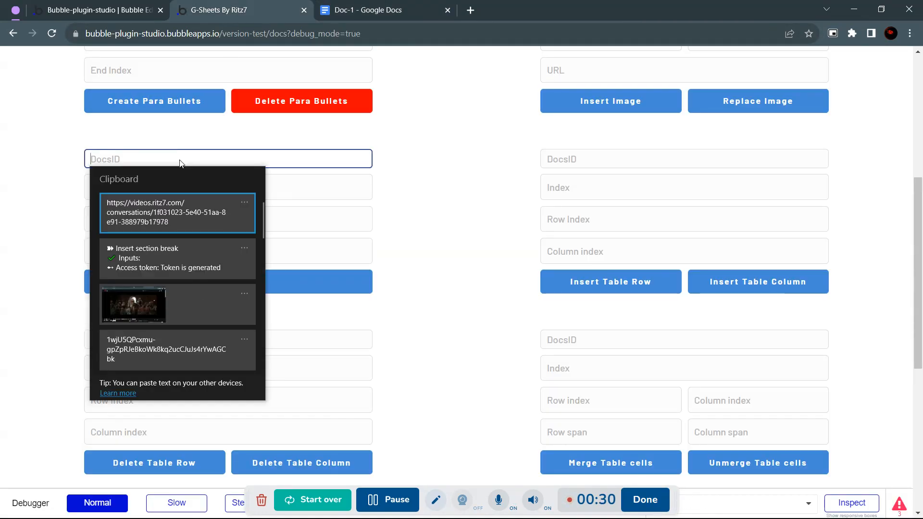
{"action": "scroll", "coordinate": [152, 277], "scroll_direction": "down", "scroll_amount": 2}
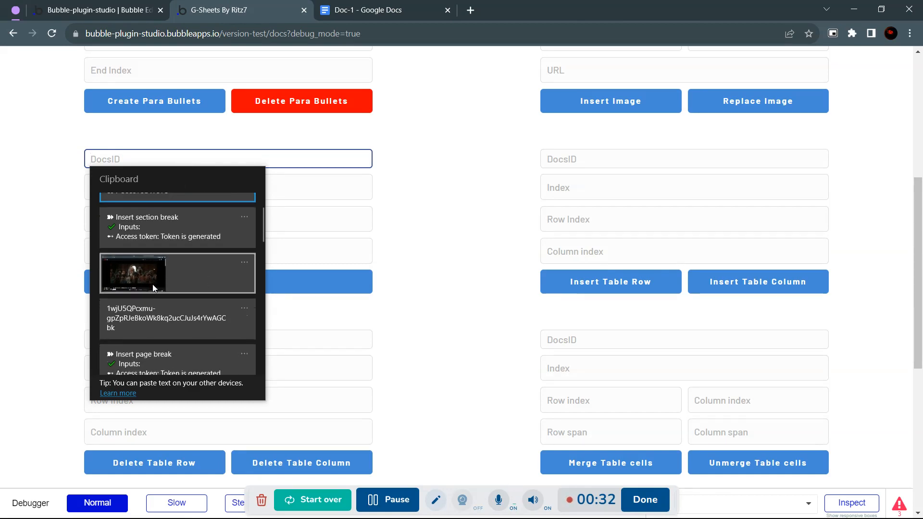
{"action": "left_click", "coordinate": [134, 319]}
{"action": "left_click", "coordinate": [125, 190]}
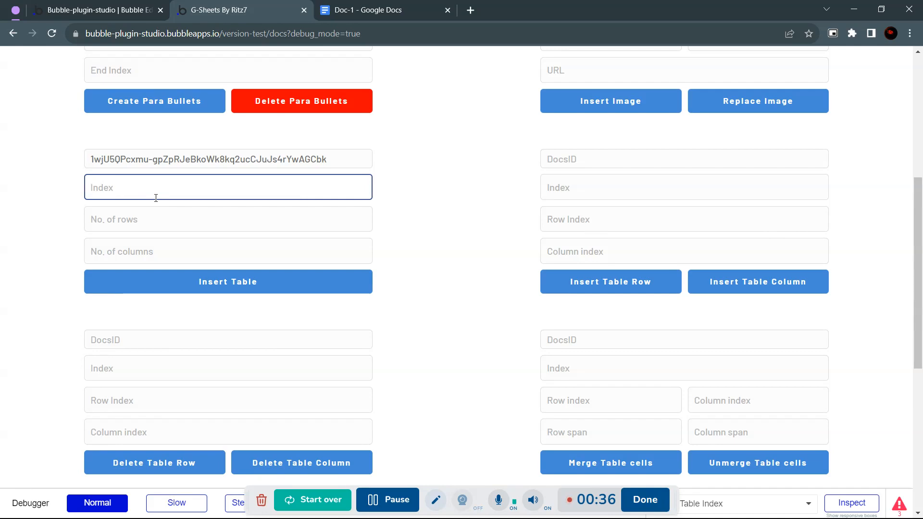
Add an empty line after Line-3 in Doc-1.
{"action": "left_click", "coordinate": [369, 8]}
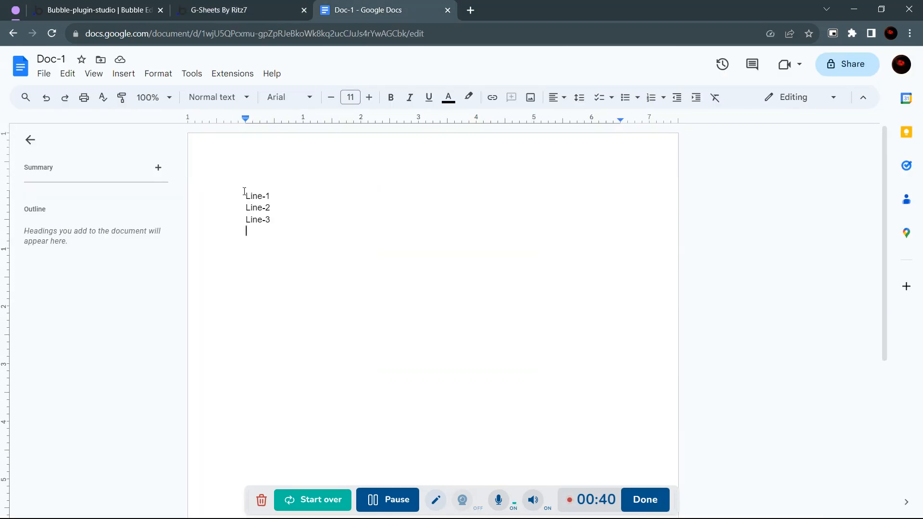
{"action": "left_click_drag", "start_coordinate": [244, 192], "coordinate": [285, 220]}
{"action": "left_click", "coordinate": [272, 220]}
{"action": "key", "text": "Return"}
{"action": "left_click", "coordinate": [256, 10]}
Insert a table with 3 rows and 3 columns at index 23 into Doc-1.
{"action": "type", "text": "23"}
{"action": "left_click", "coordinate": [157, 225]}
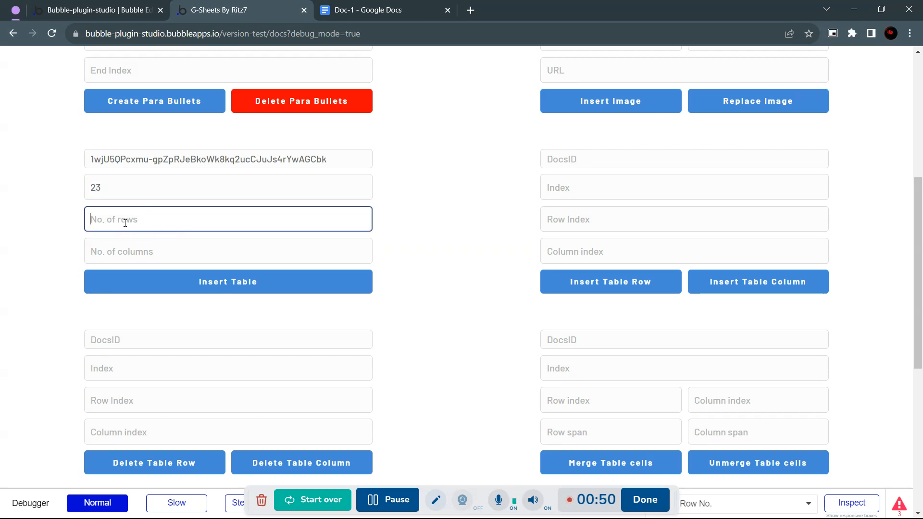
{"action": "type", "text": "3"}
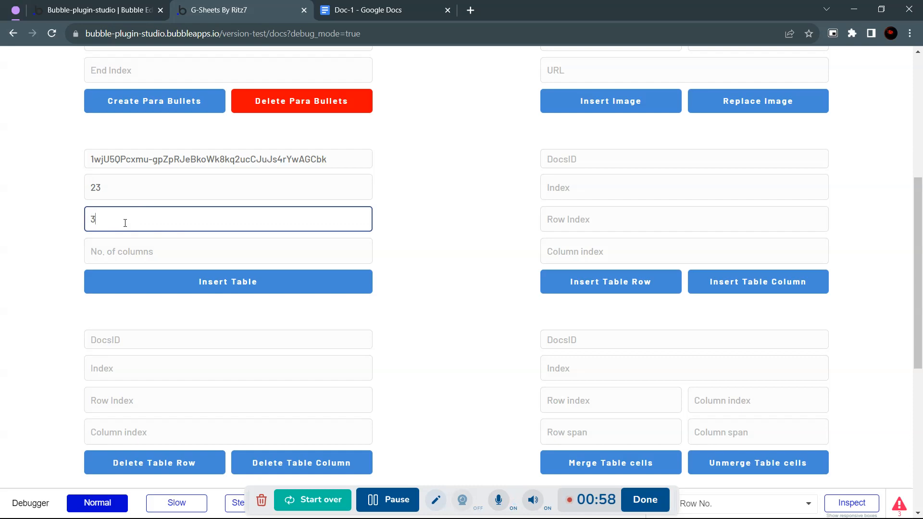
{"action": "key", "text": "BackSpace"}
{"action": "type", "text": "3"}
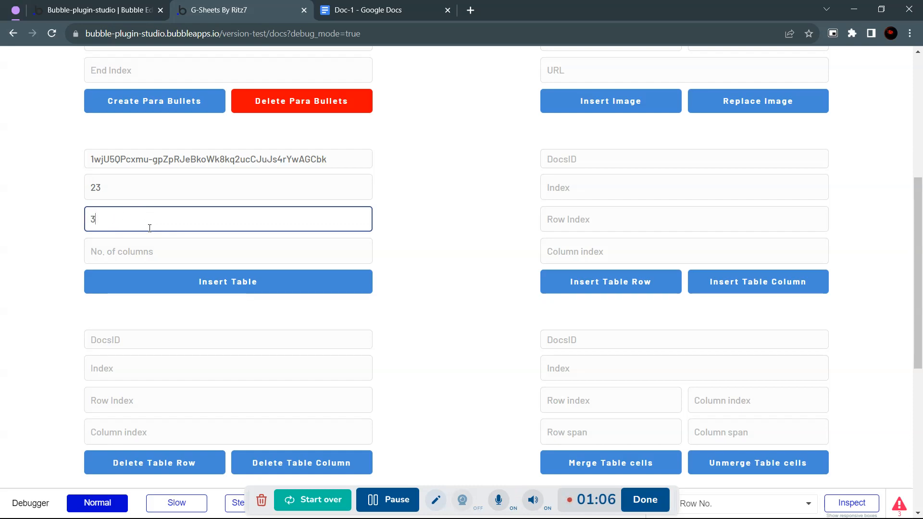
{"action": "left_click", "coordinate": [148, 251]}
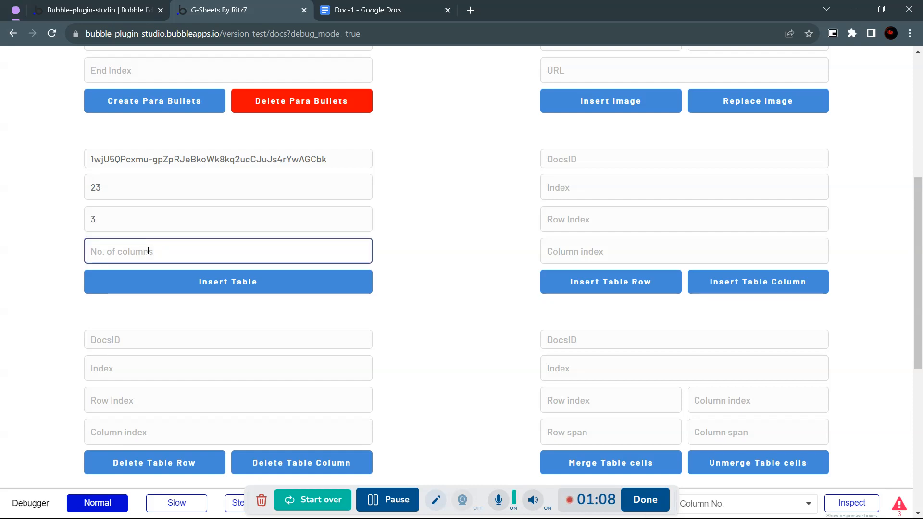
{"action": "type", "text": "3"}
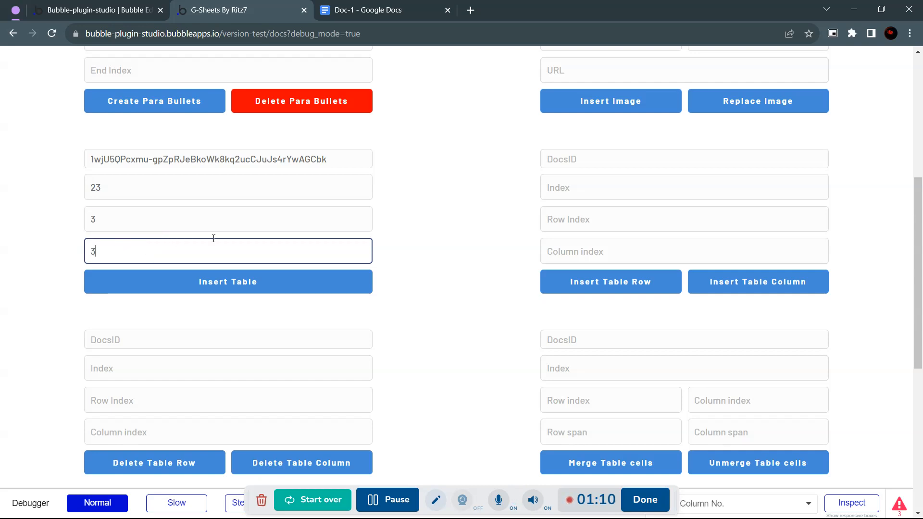
{"action": "left_click", "coordinate": [222, 283]}
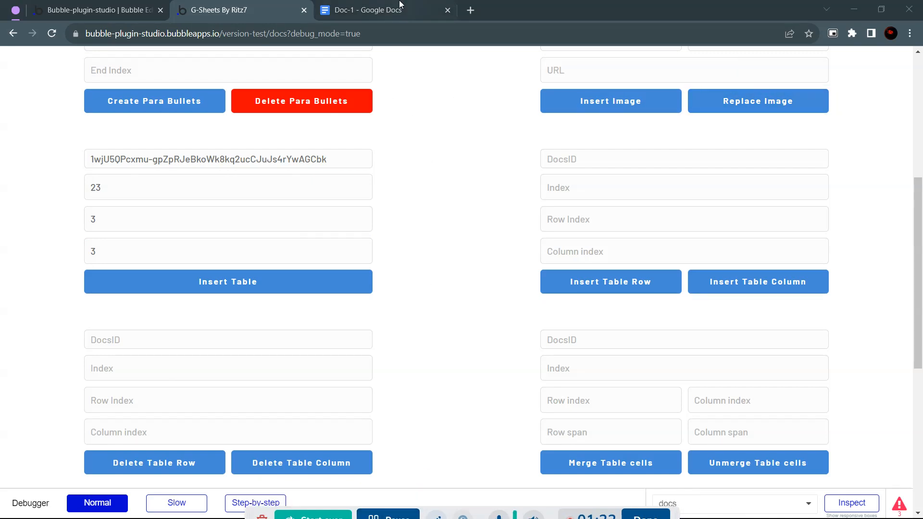
{"action": "left_click", "coordinate": [400, 6]}
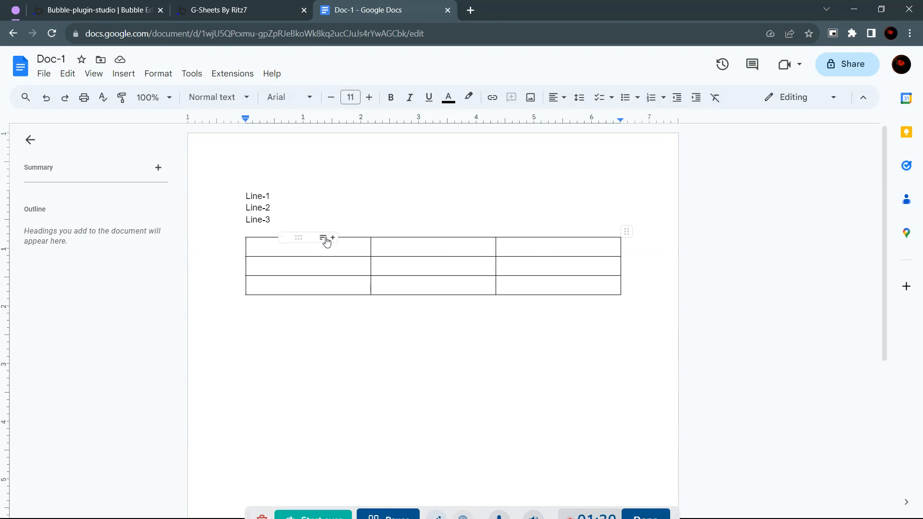
Return to the docs test page after confirming Doc-1's empty 3×3 table.
{"action": "left_click", "coordinate": [242, 5]}
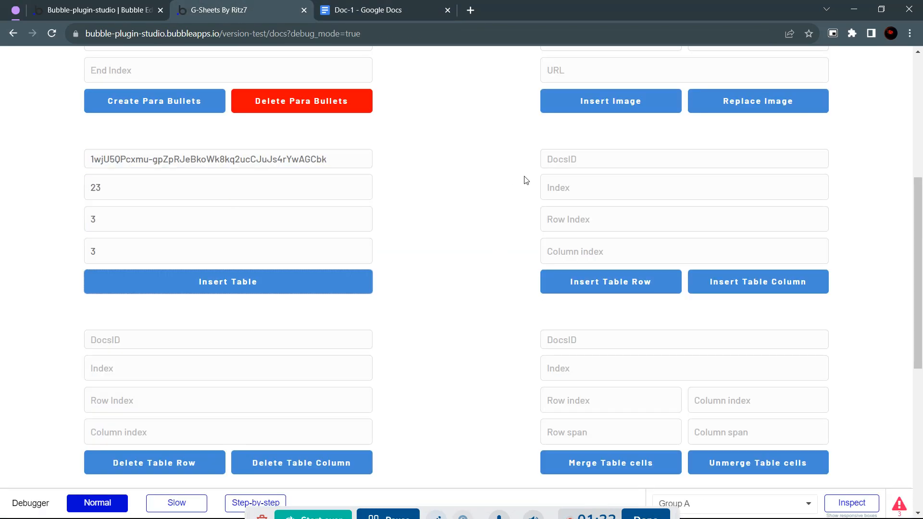
Paste Doc-1's document ID into the row/column form's DocsID field.
{"action": "left_click", "coordinate": [587, 159]}
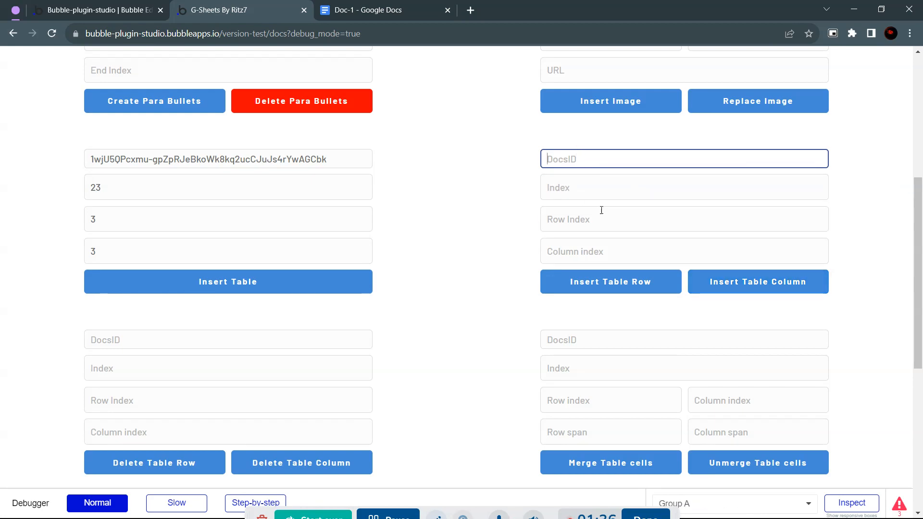
{"action": "left_click", "coordinate": [596, 185]}
{"action": "left_click", "coordinate": [577, 161]}
{"action": "left_click", "coordinate": [556, 188]}
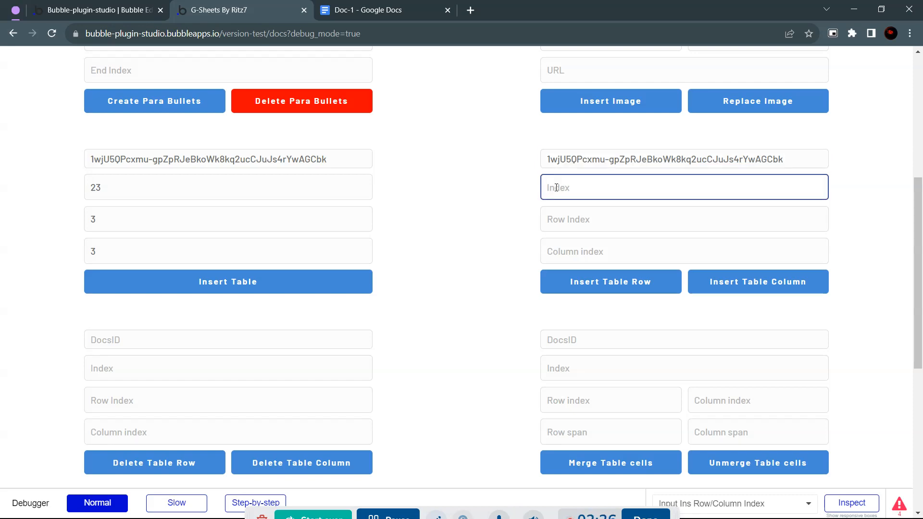
Review the Insert Table form's index value 23.
{"action": "left_click", "coordinate": [104, 186]}
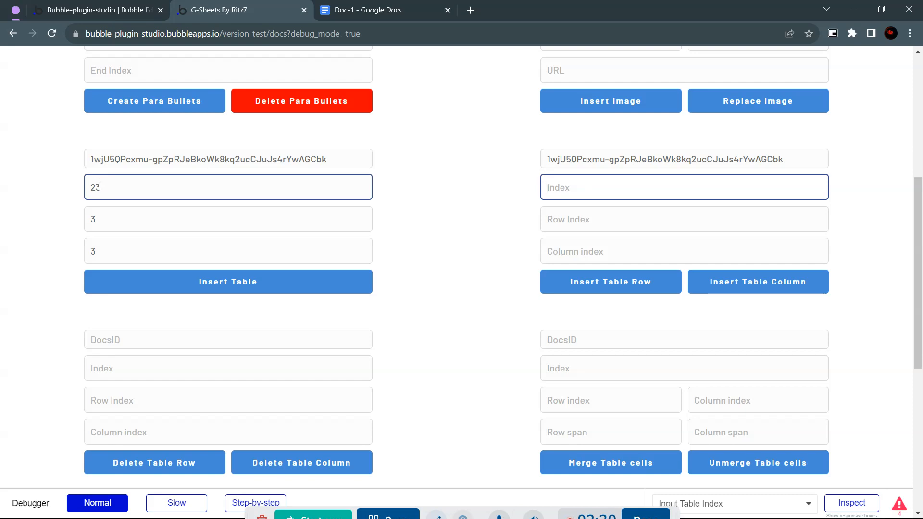
{"action": "left_click", "coordinate": [454, 302]}
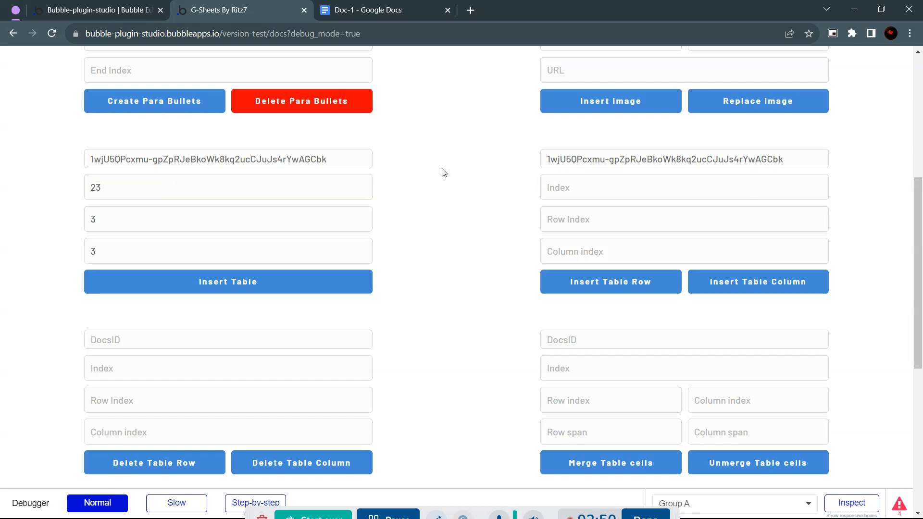
{"action": "double_click", "coordinate": [99, 188]}
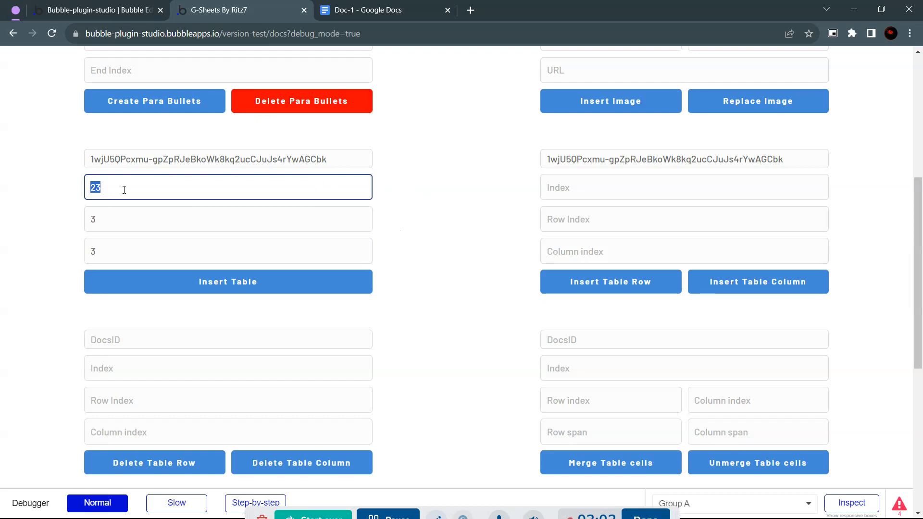
{"action": "left_click", "coordinate": [93, 188]}
Insert a table row using table index 24, row index 1 and column index 0.
{"action": "left_click", "coordinate": [598, 187]}
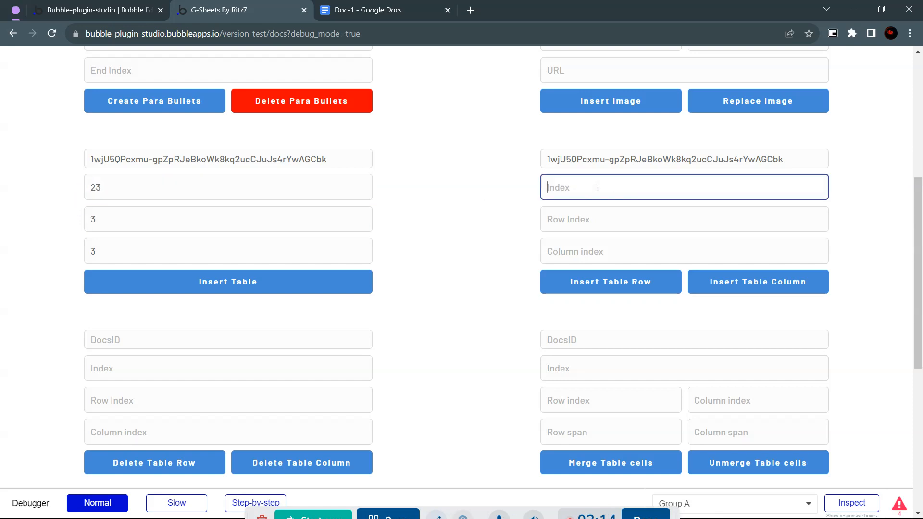
{"action": "type", "text": "24"}
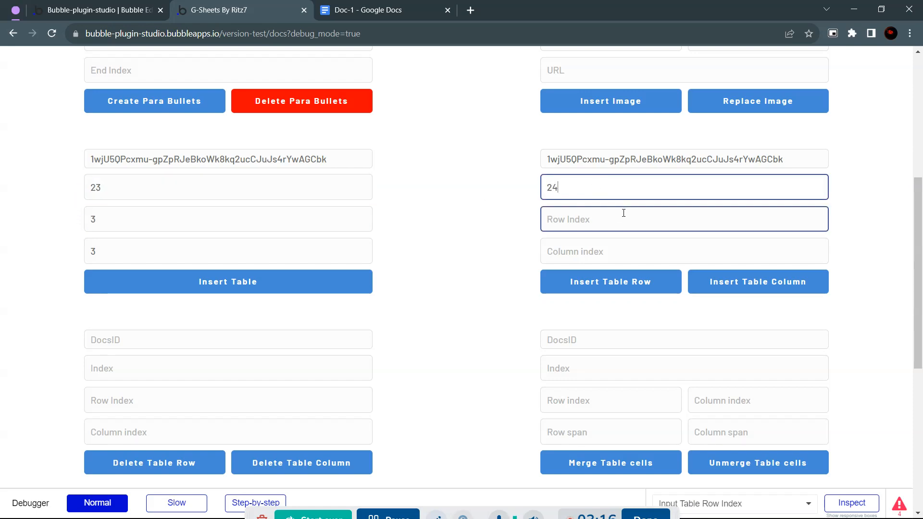
{"action": "left_click", "coordinate": [617, 228]}
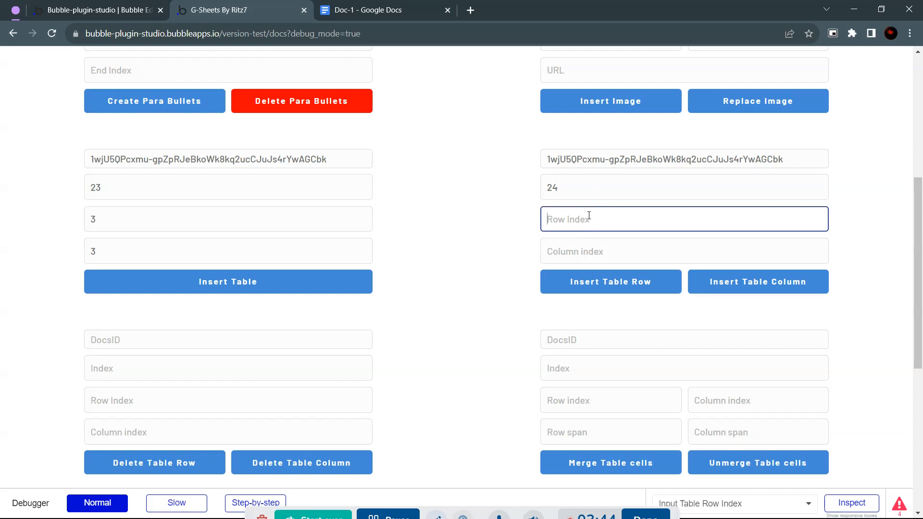
{"action": "type", "text": "0"}
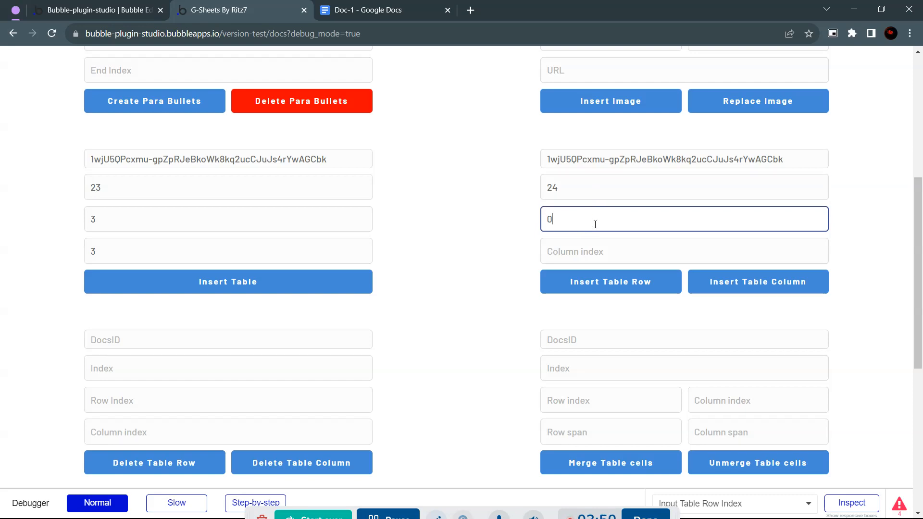
{"action": "key", "text": "BackSpace"}
{"action": "type", "text": "1"}
{"action": "left_click", "coordinate": [588, 251]}
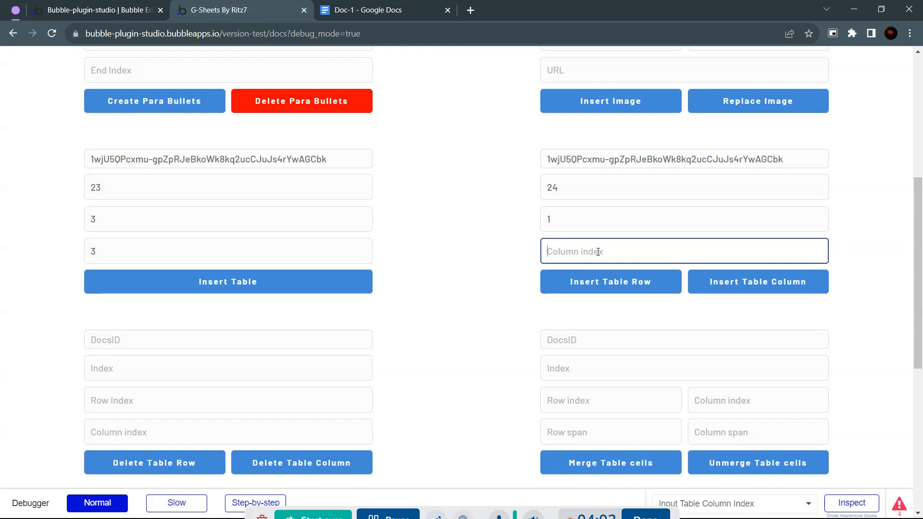
{"action": "type", "text": "0"}
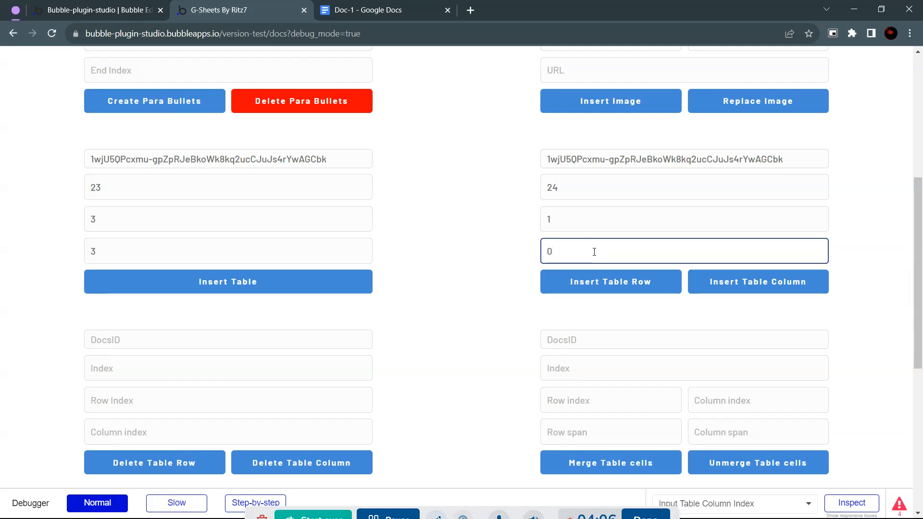
{"action": "left_click", "coordinate": [631, 290]}
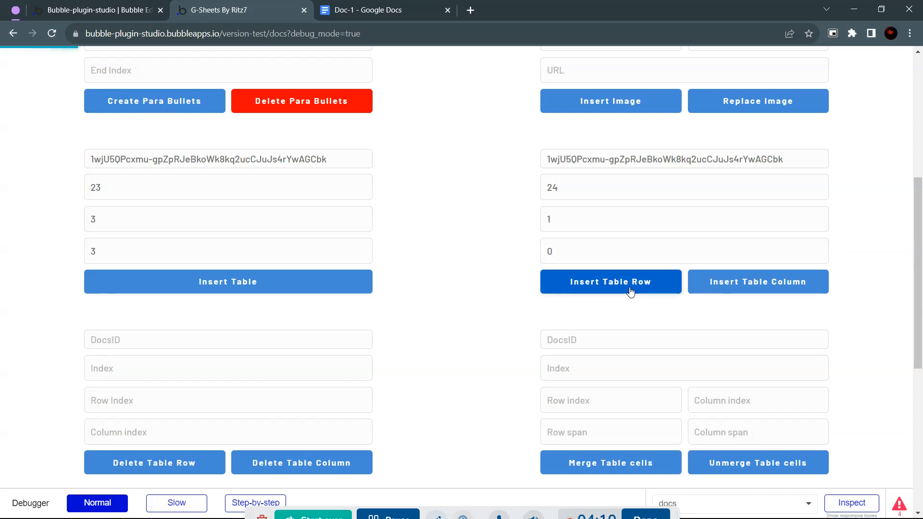
Confirm in Doc-1 that the table gained a fourth row, then return to the test app.
{"action": "left_click", "coordinate": [407, 5]}
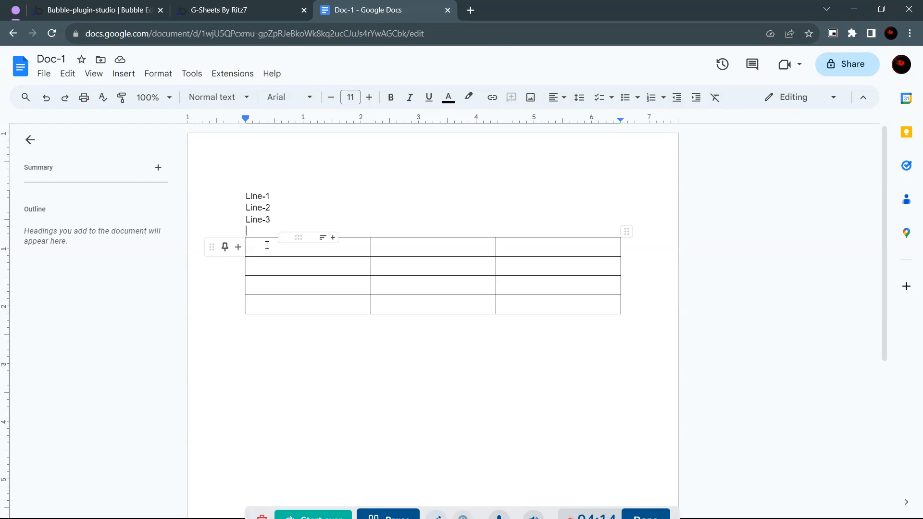
{"action": "left_click_drag", "start_coordinate": [266, 245], "coordinate": [278, 298]}
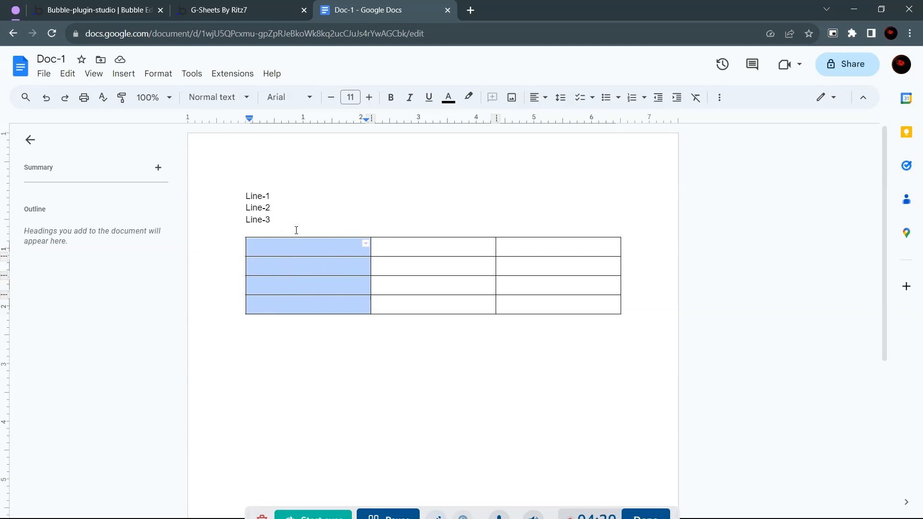
{"action": "left_click", "coordinate": [243, 6]}
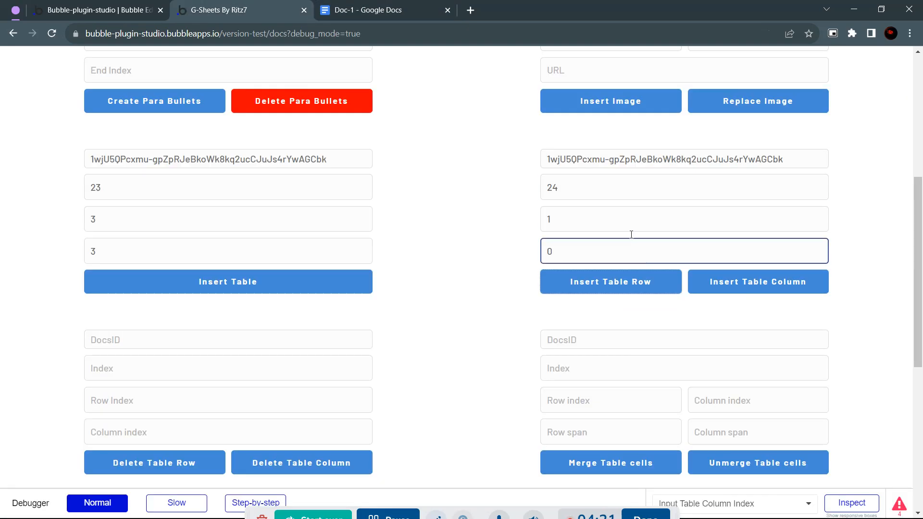
Insert a table column, verify Doc-1's table is now 4×4, and return to the Bubble editor.
{"action": "left_click", "coordinate": [725, 282]}
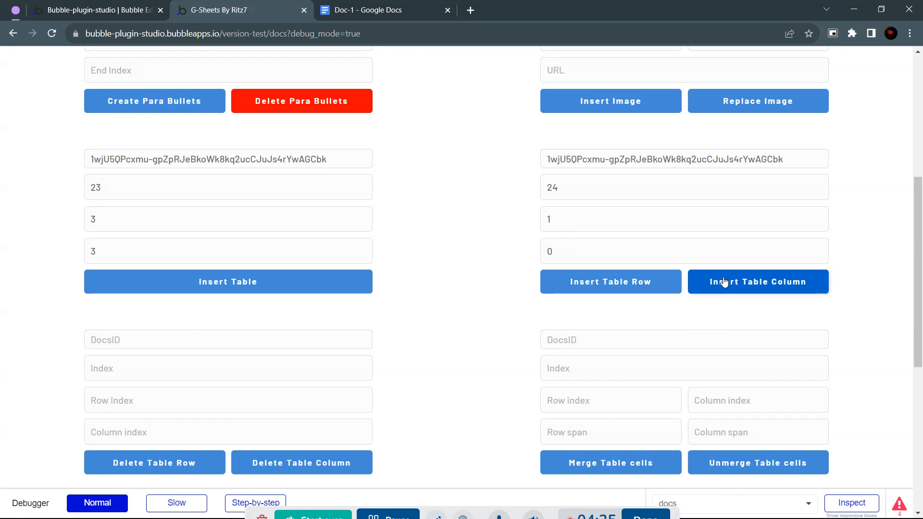
{"action": "left_click", "coordinate": [366, 9]}
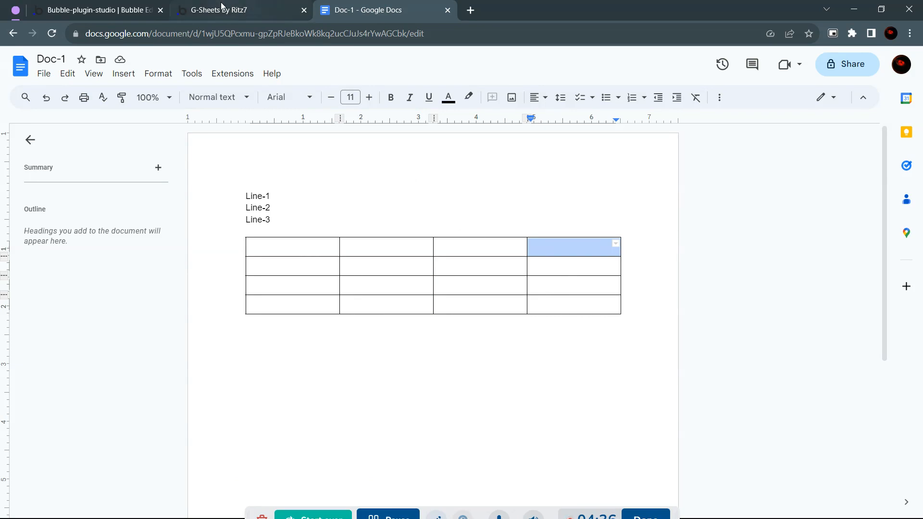
{"action": "left_click", "coordinate": [106, 9]}
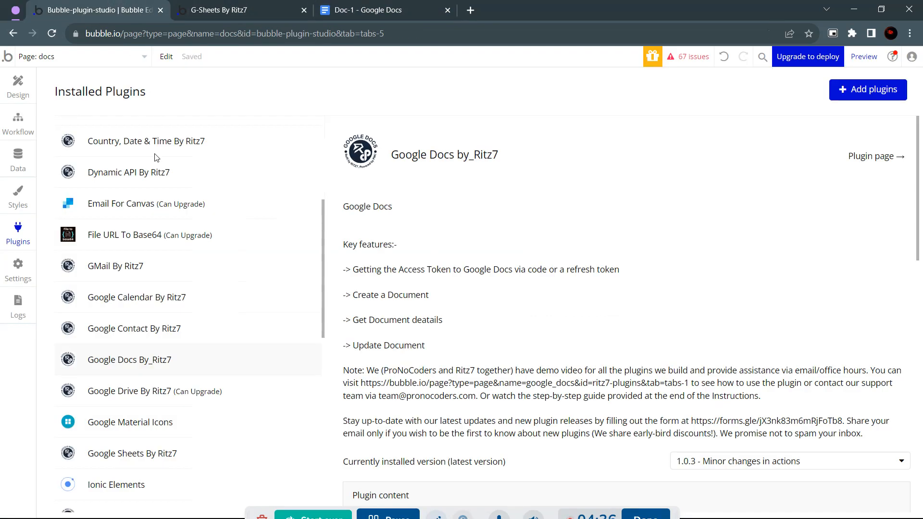
Review the Insert Table workflow's G-Docs - Insert_Table action and its Index expression.
{"action": "left_click", "coordinate": [18, 126]}
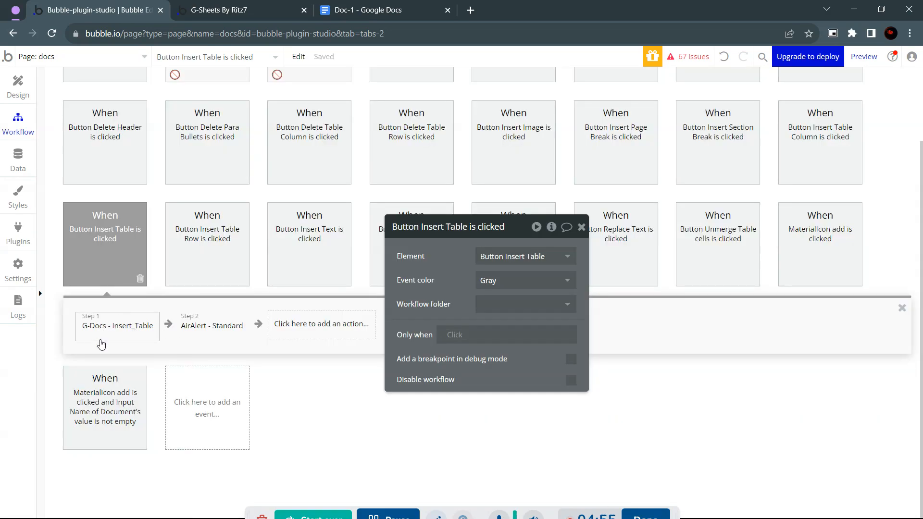
{"action": "left_click", "coordinate": [131, 334]}
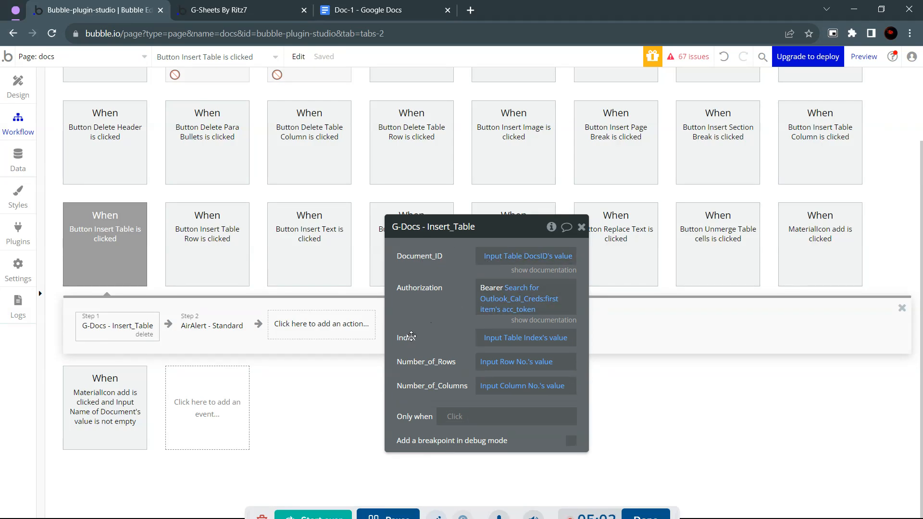
{"action": "left_click", "coordinate": [500, 341]}
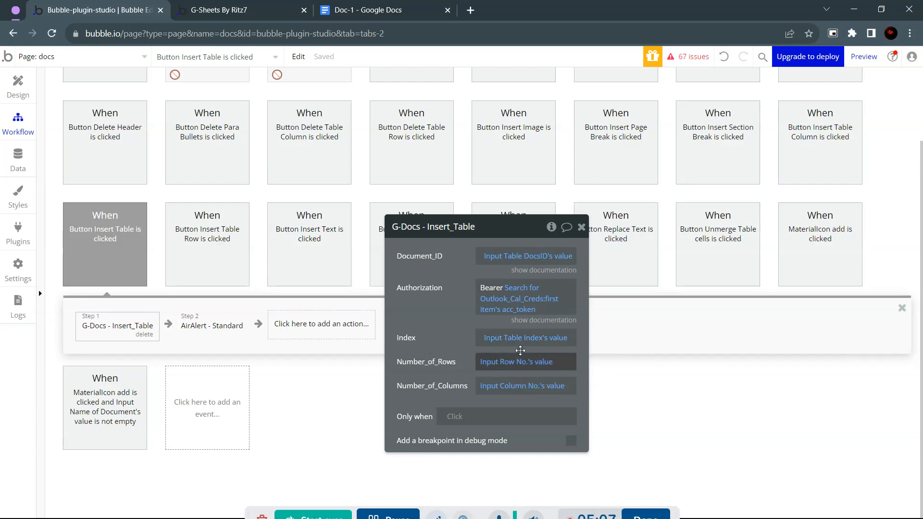
{"action": "left_click", "coordinate": [215, 258]}
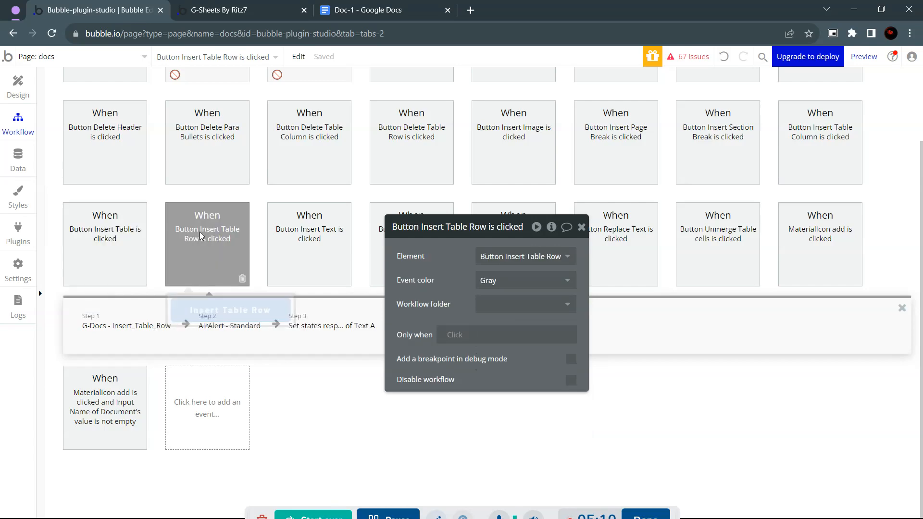
Review the Insert_Table_Row action's Index expression and keep Insert_Below set to true.
{"action": "left_click", "coordinate": [129, 331]}
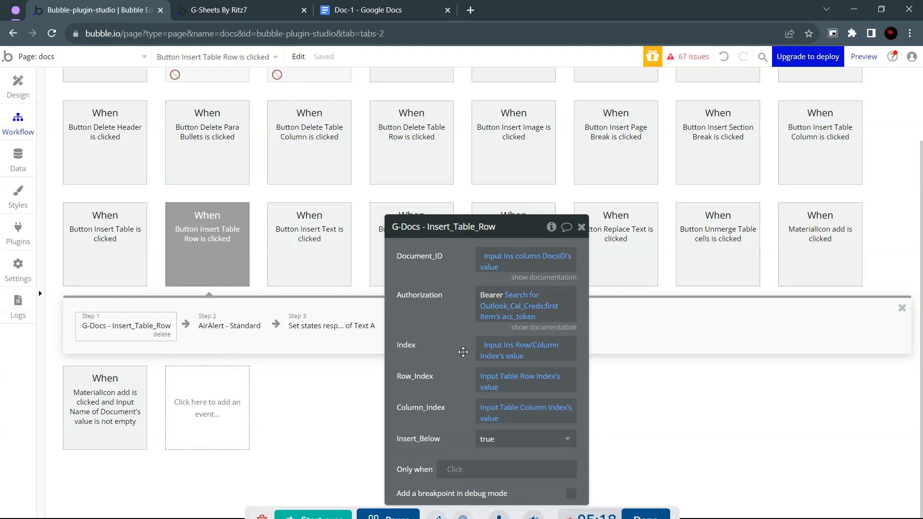
{"action": "left_click", "coordinate": [509, 347]}
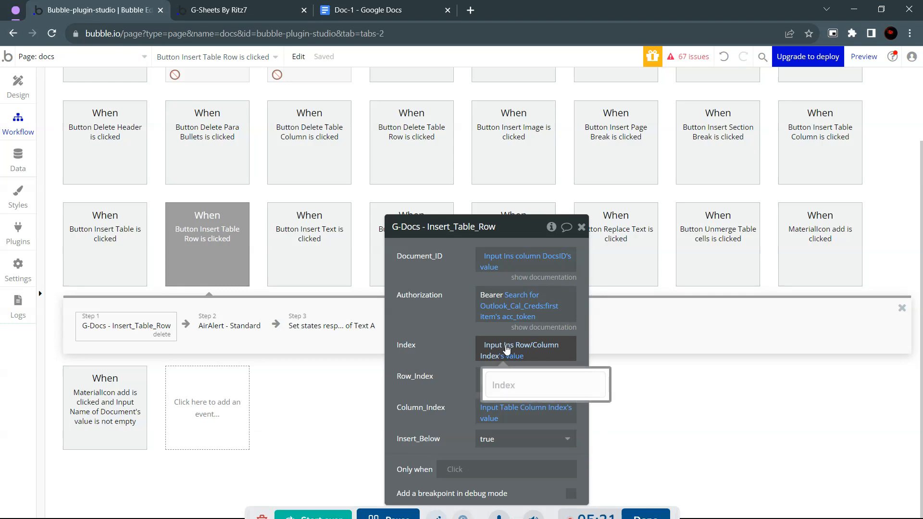
{"action": "left_click", "coordinate": [439, 358]}
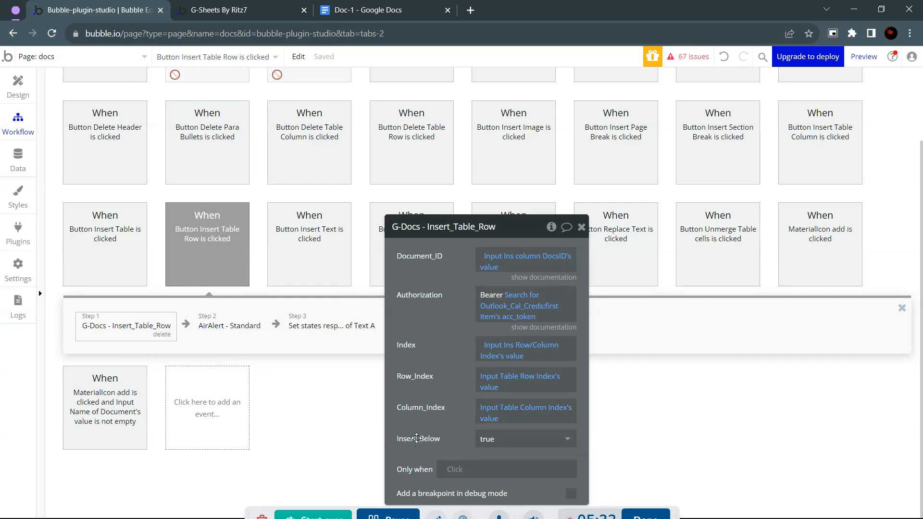
{"action": "left_click", "coordinate": [504, 439]}
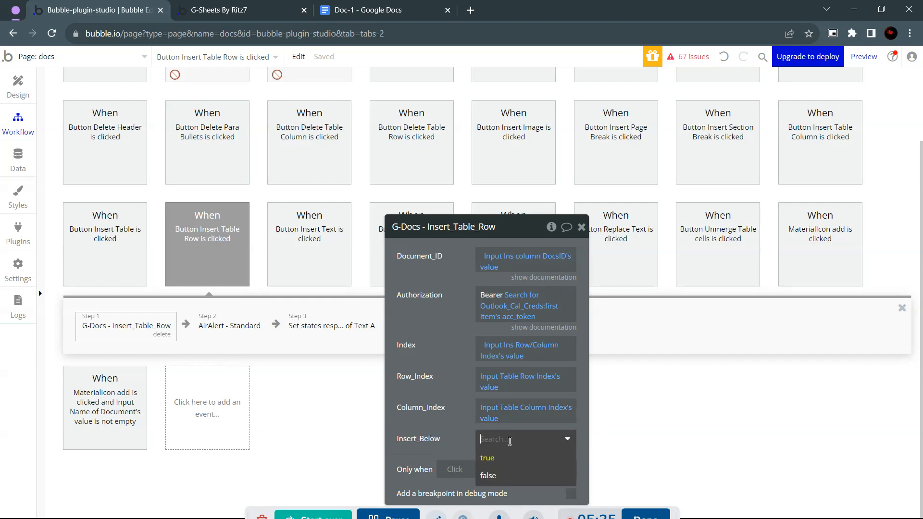
{"action": "left_click", "coordinate": [488, 458]}
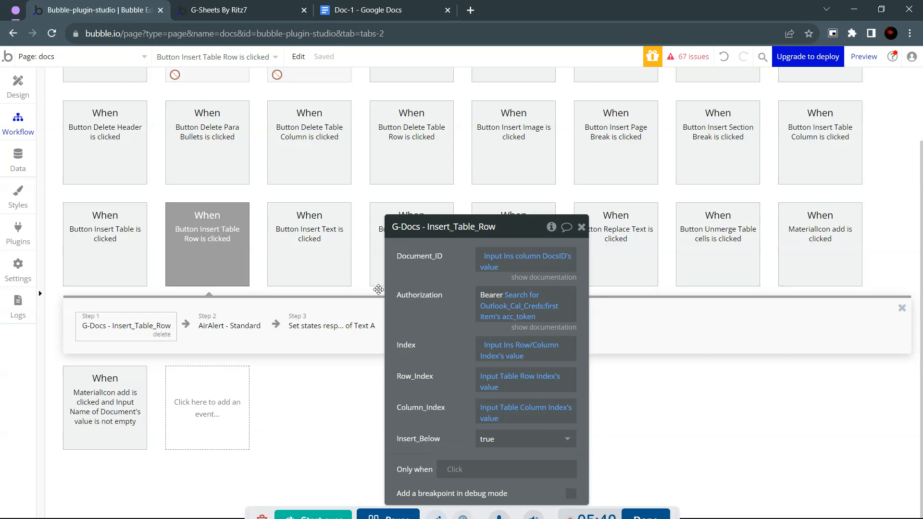
Inspect the G-Docs Insert_Table_Column step in the Insert Table Column workflow, keeping Insert_Right true.
{"action": "left_click", "coordinate": [839, 169]}
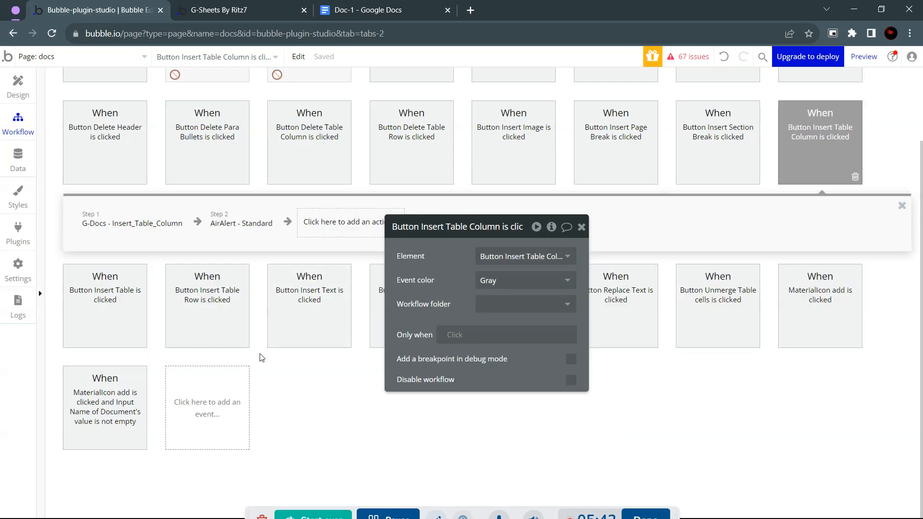
{"action": "left_click", "coordinate": [146, 224]}
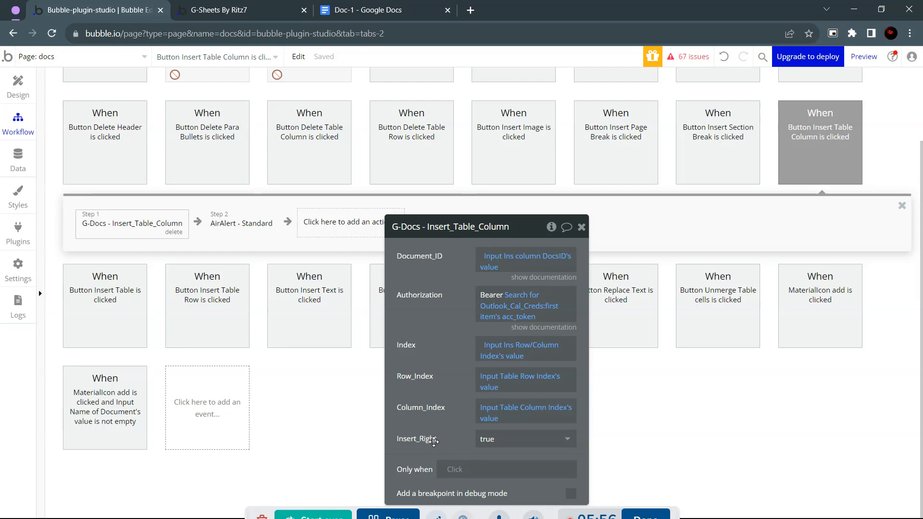
{"action": "left_click", "coordinate": [498, 440]}
{"action": "left_click", "coordinate": [486, 452]}
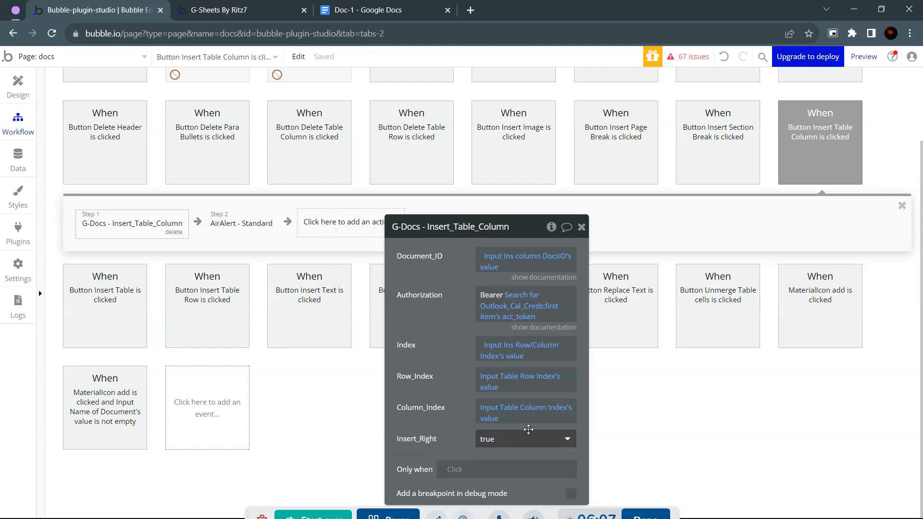
{"action": "left_click", "coordinate": [582, 228]}
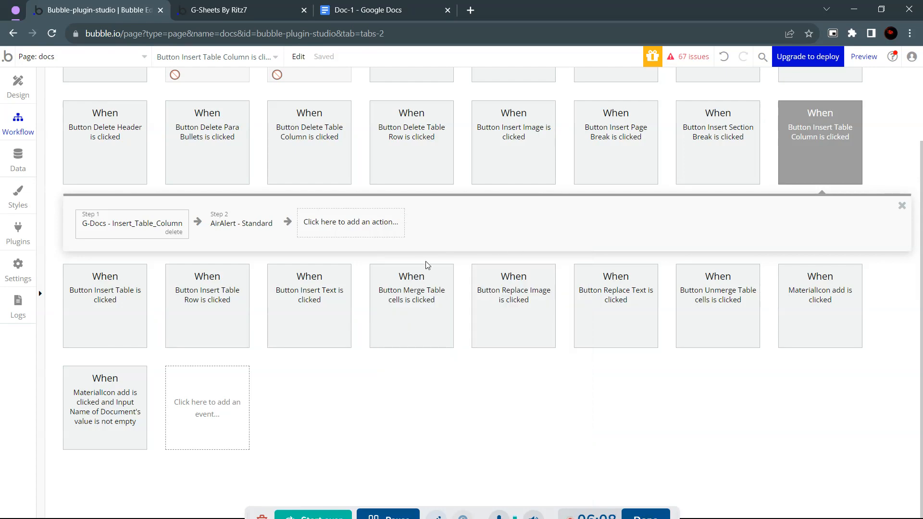